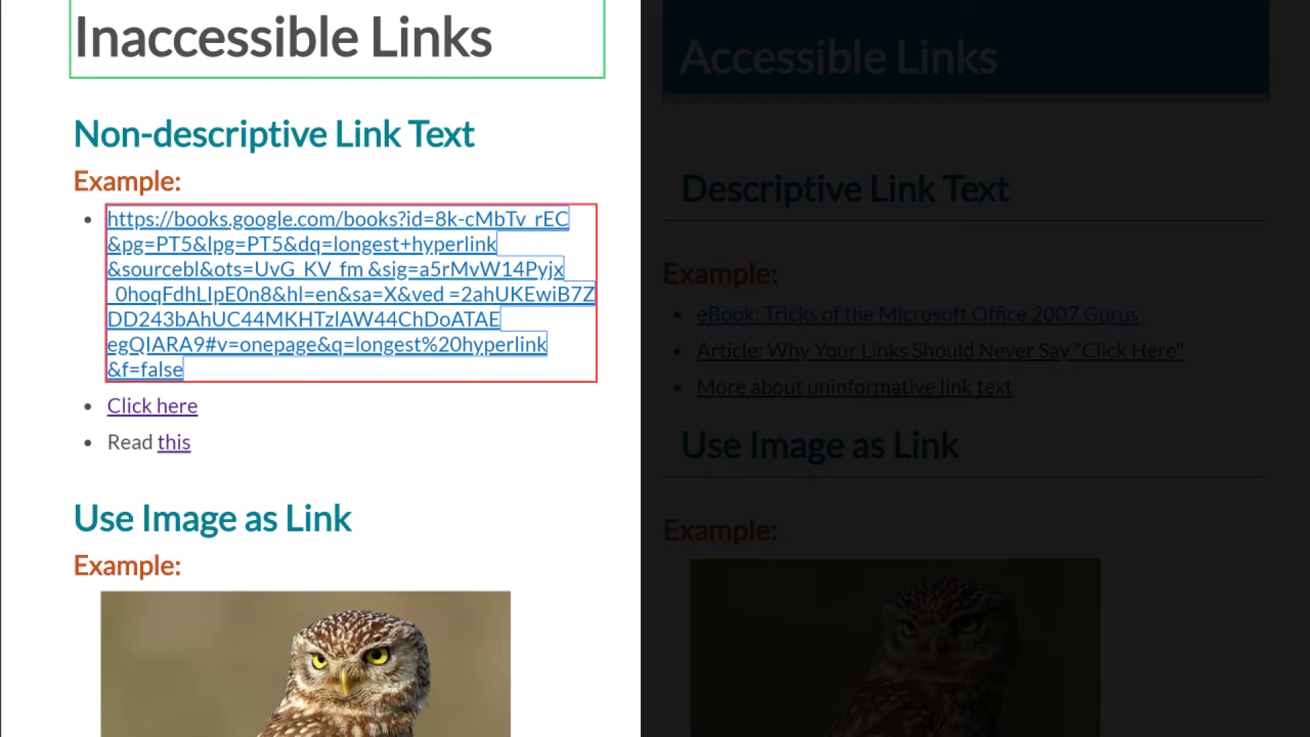
Read down through the Non-descriptive Link Text heading, the Example line and the long Google Books URL link.
{"action": "key", "text": "Down"}
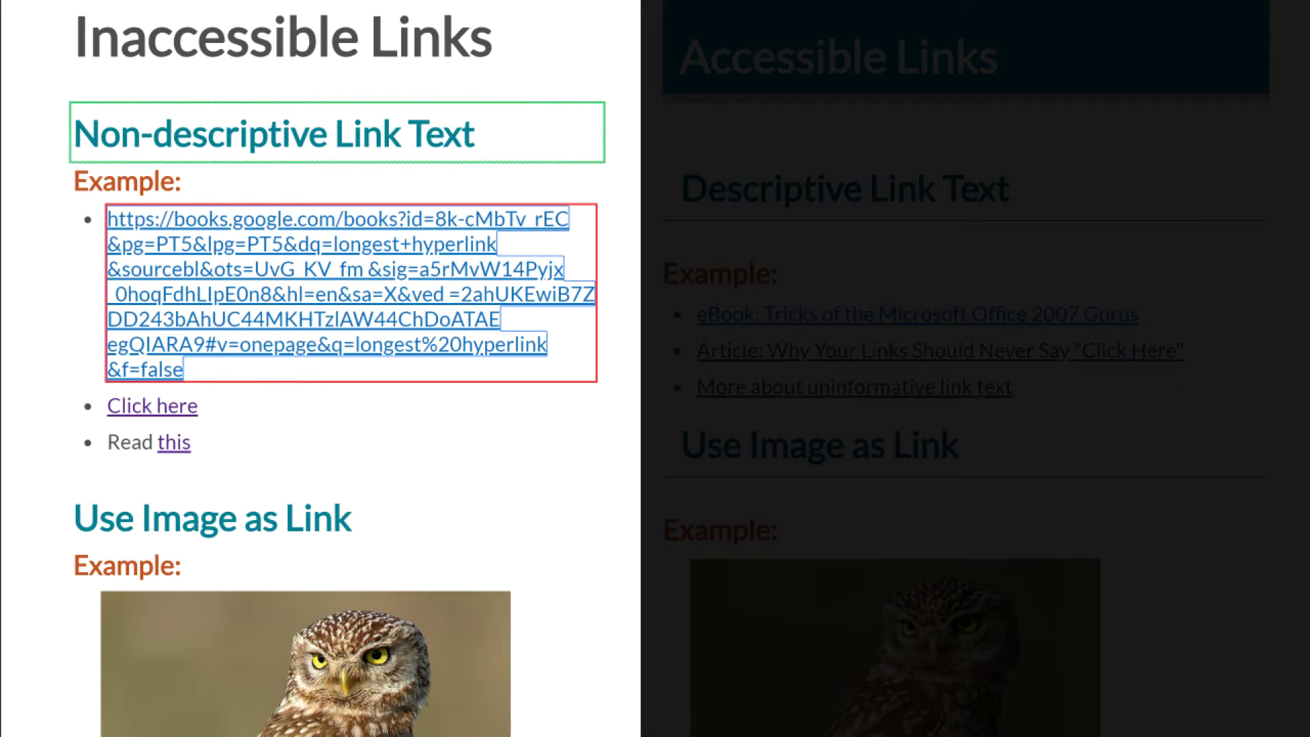
{"action": "key", "text": "Down"}
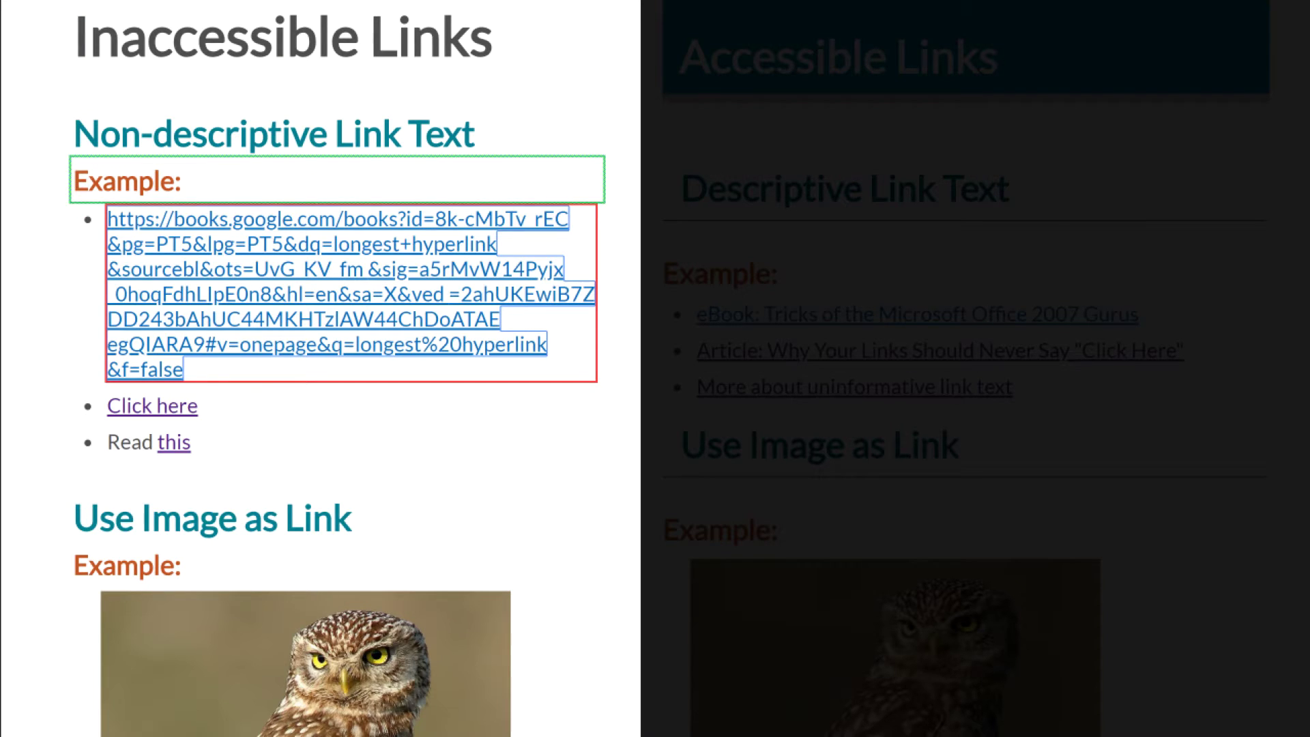
{"action": "key", "text": "Down"}
{"action": "key", "text": "Down"}
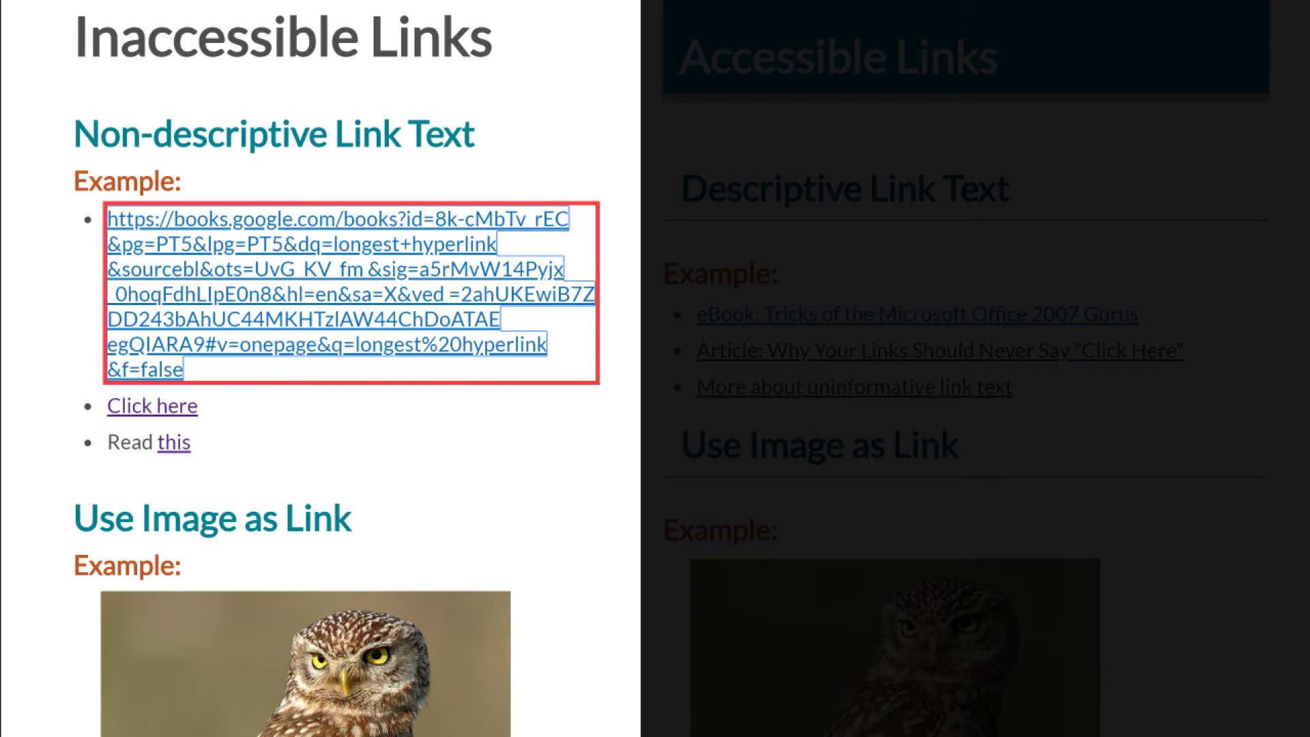
{"action": "key", "text": "Down"}
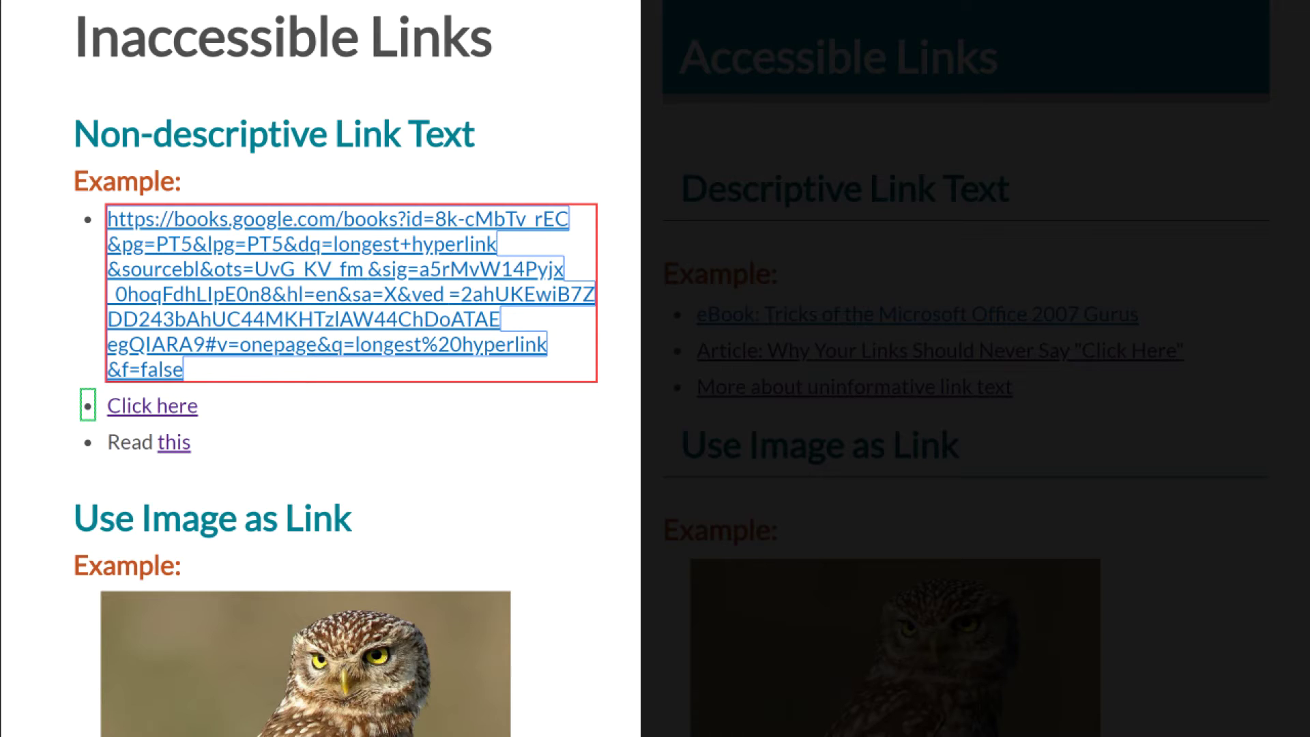
Read the 'Click here' and 'this' links, then continue to the 'Use Image as Link' heading.
{"action": "key", "text": "Tab"}
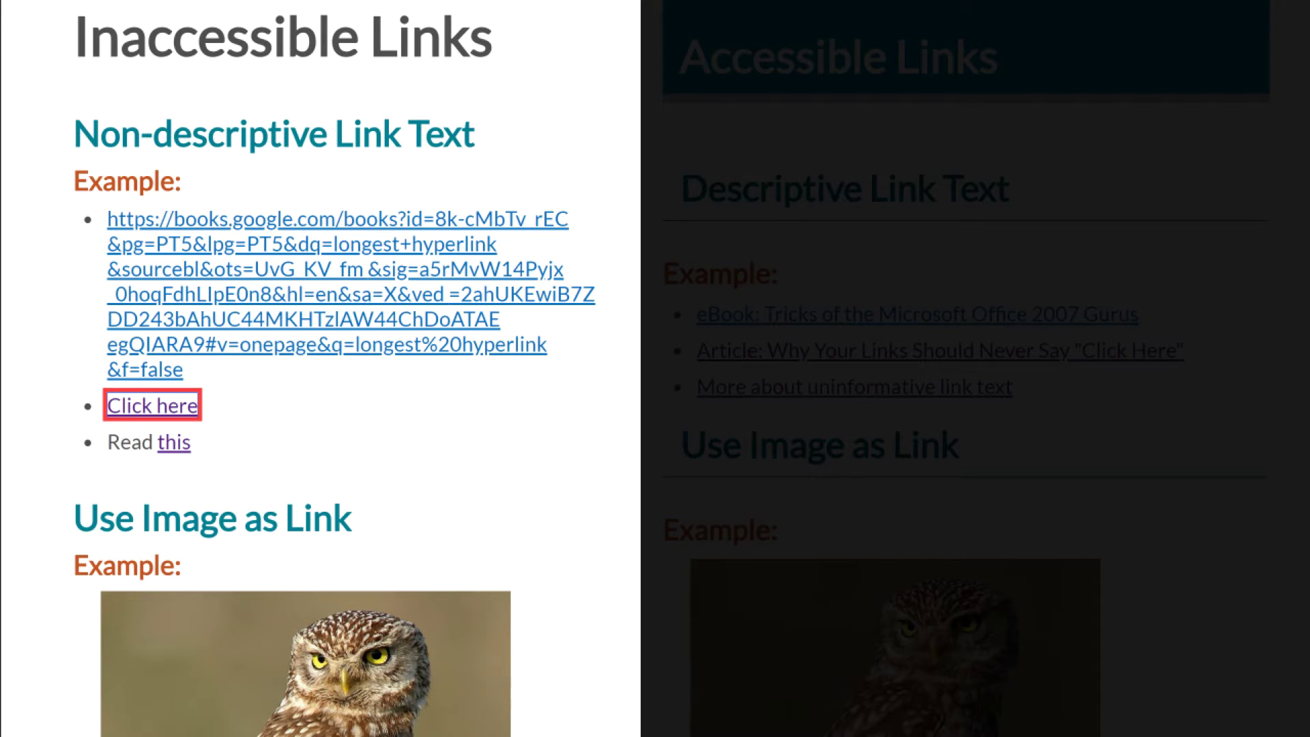
{"action": "key", "text": "Down"}
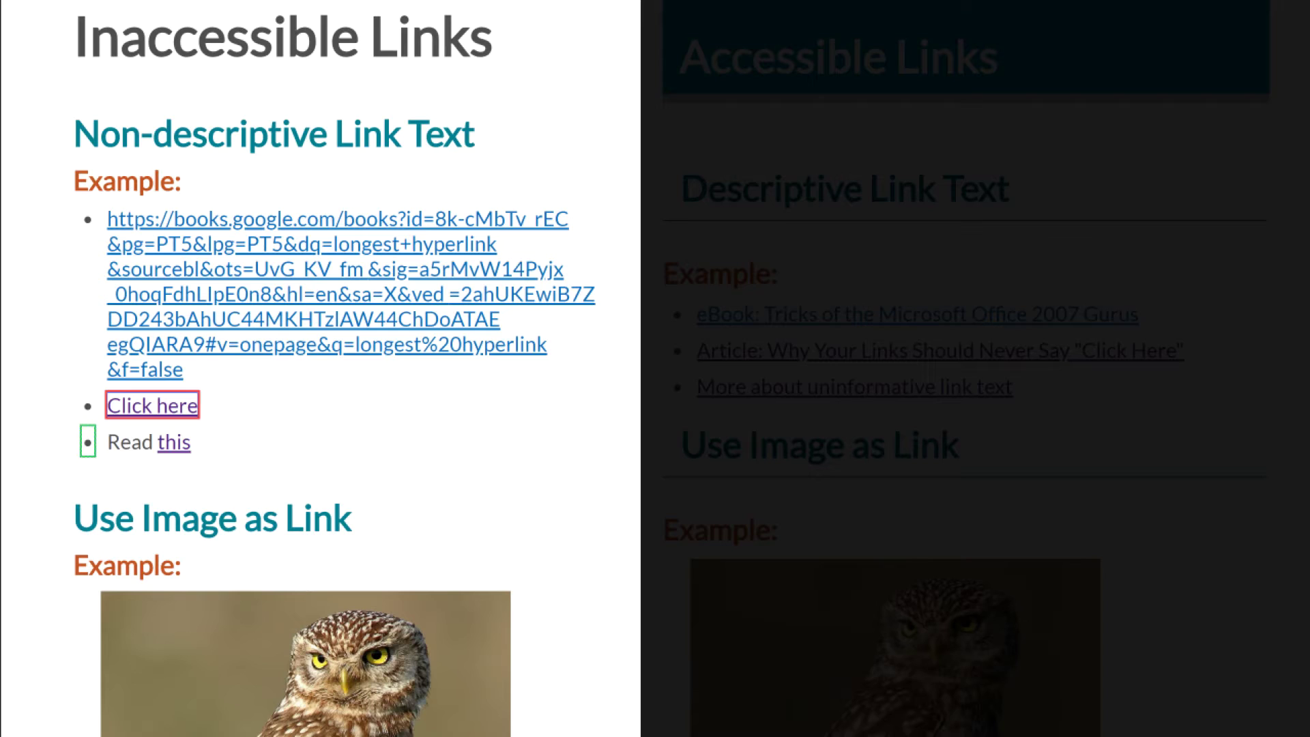
{"action": "key", "text": "Tab"}
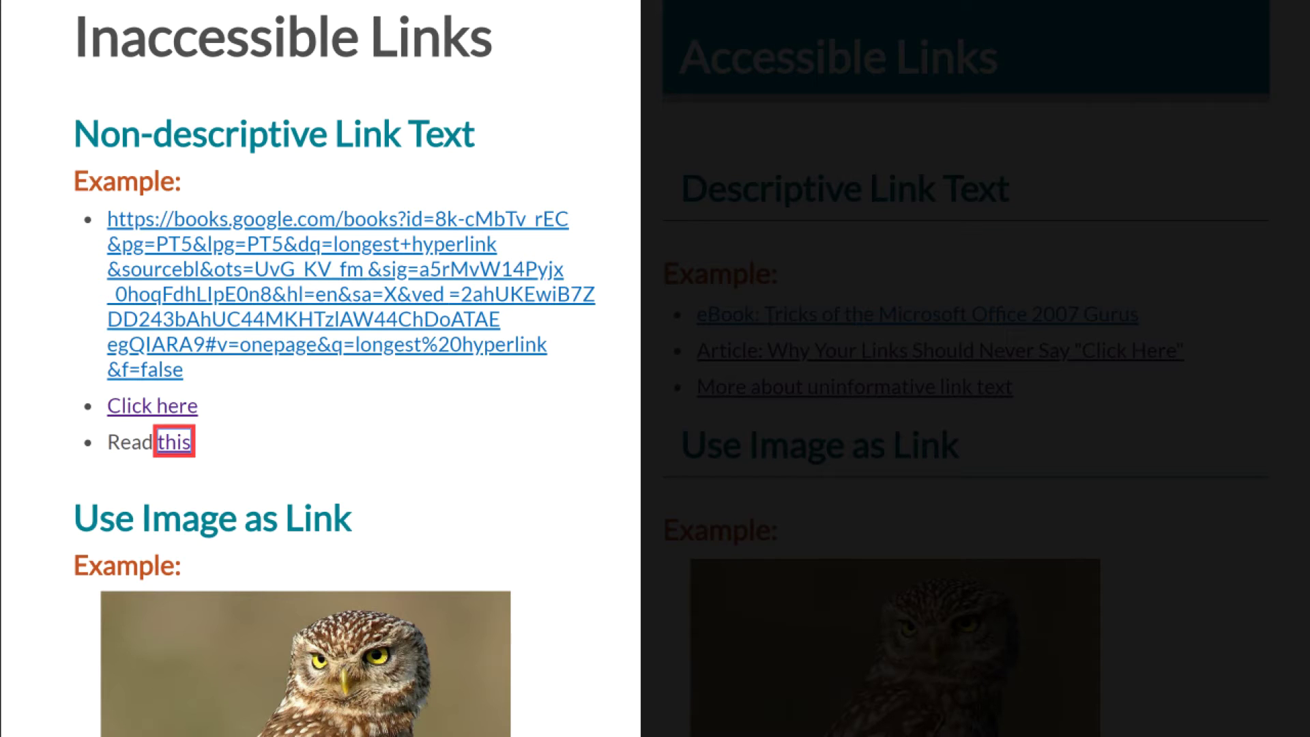
{"action": "key", "text": "Down"}
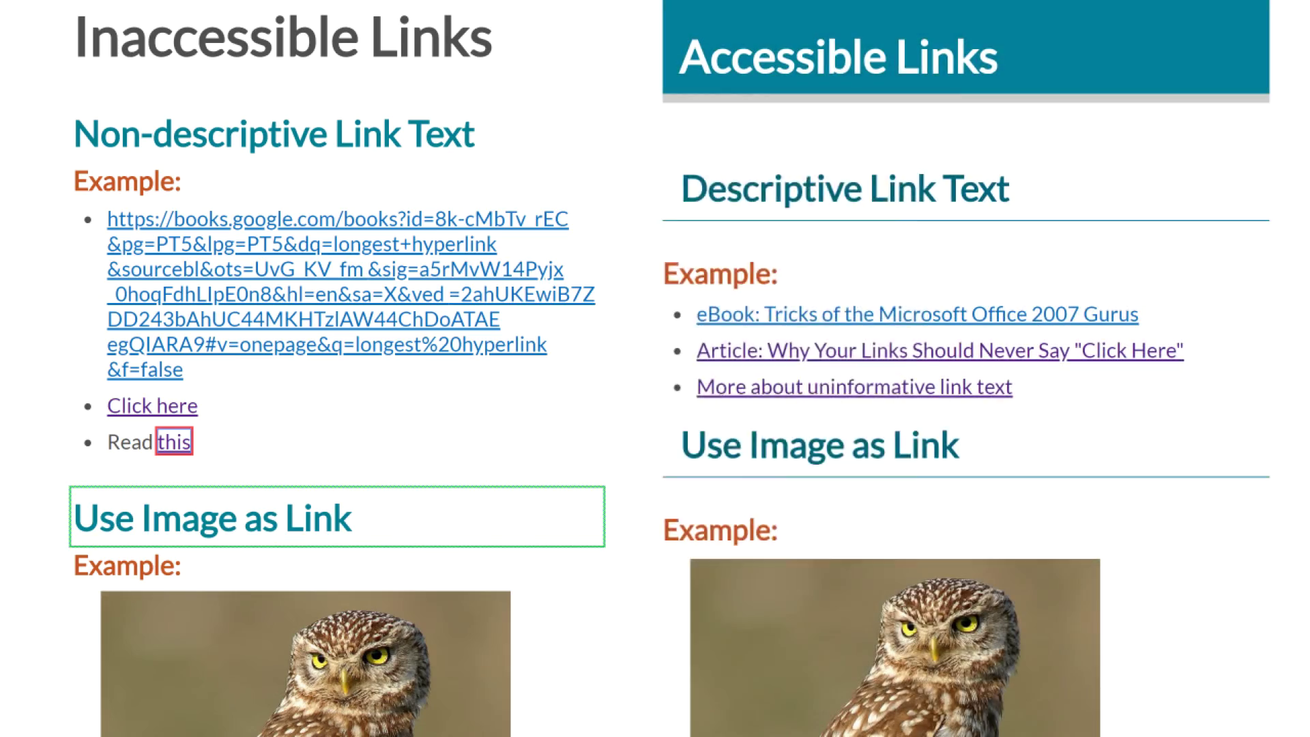
{"action": "key", "text": "Insert+F7"}
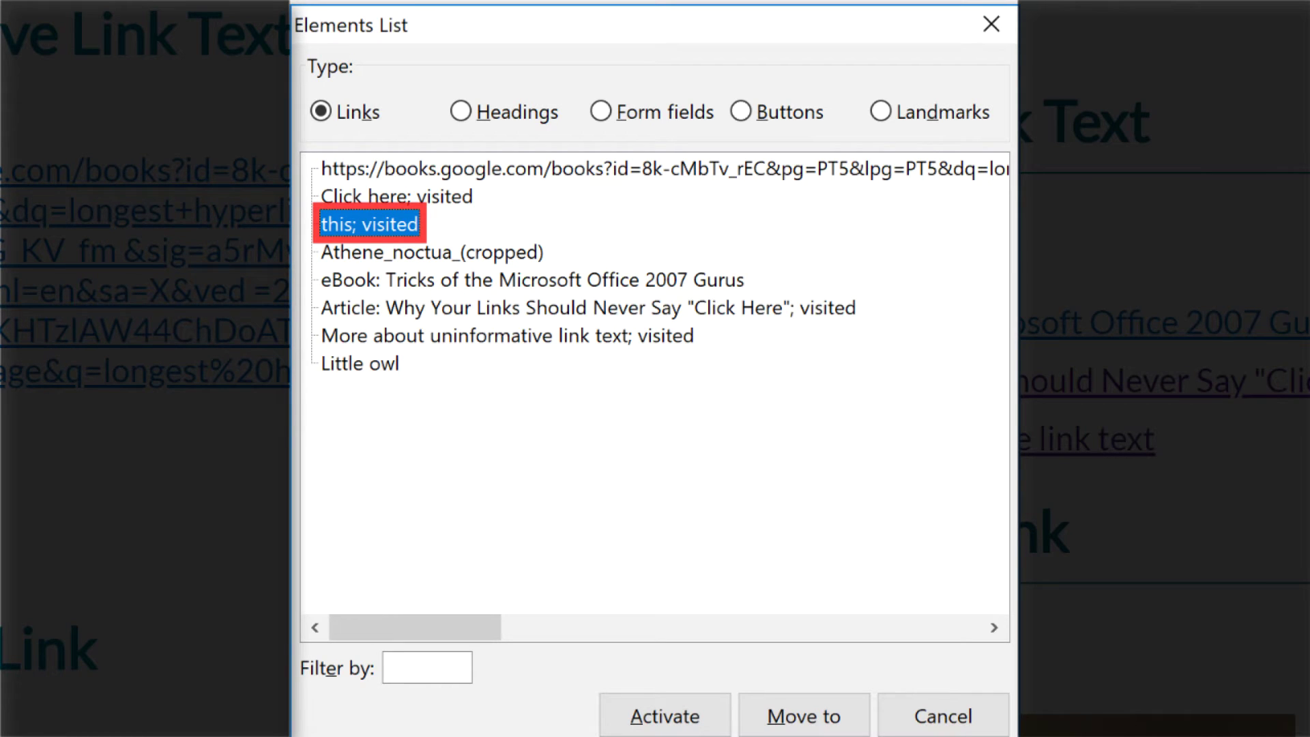
{"action": "key", "text": "Up"}
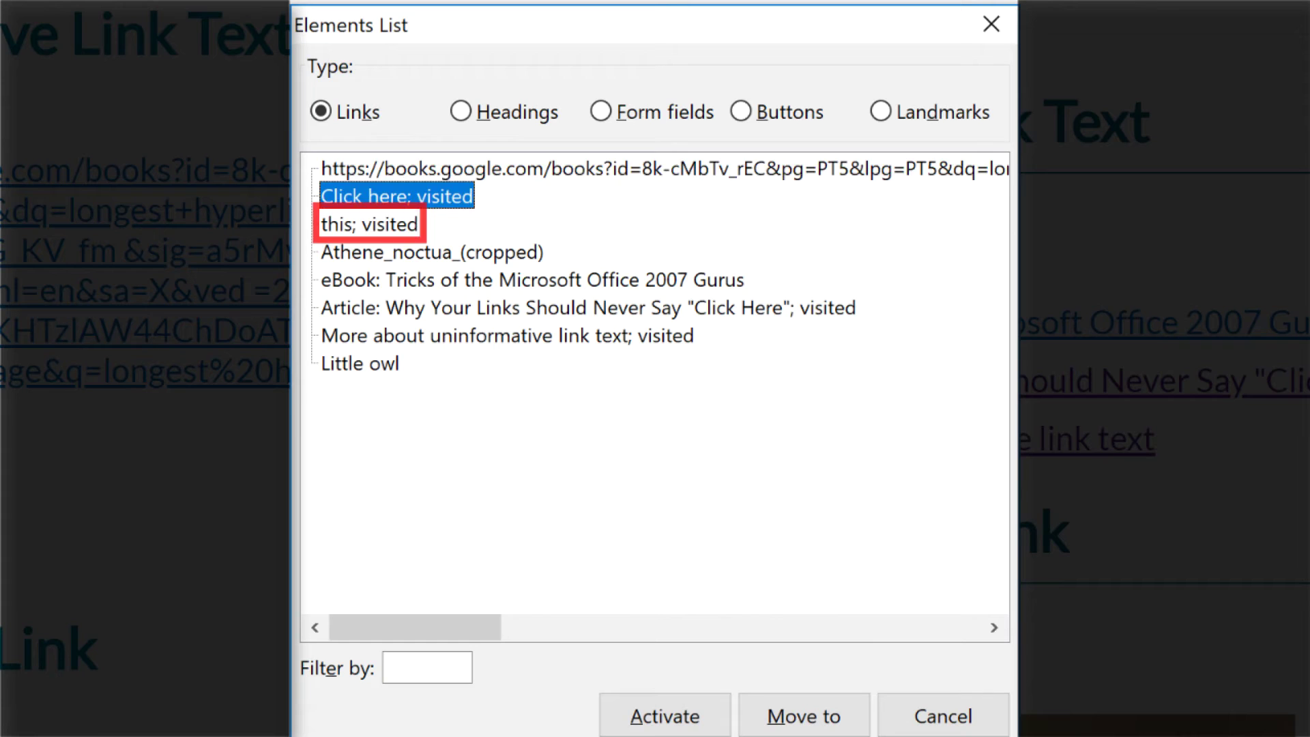
{"action": "key", "text": "Up"}
{"action": "key", "text": "Down"}
{"action": "key", "text": "Up"}
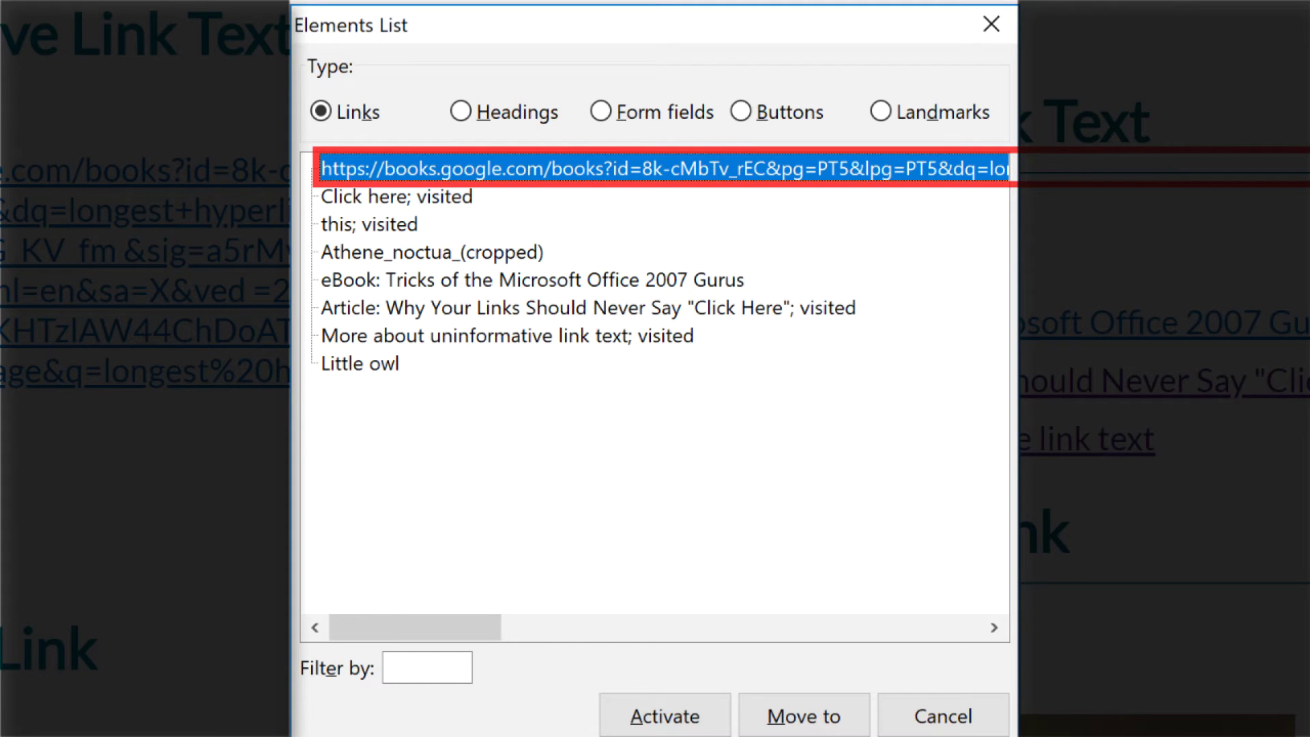
{"action": "key", "text": "Down"}
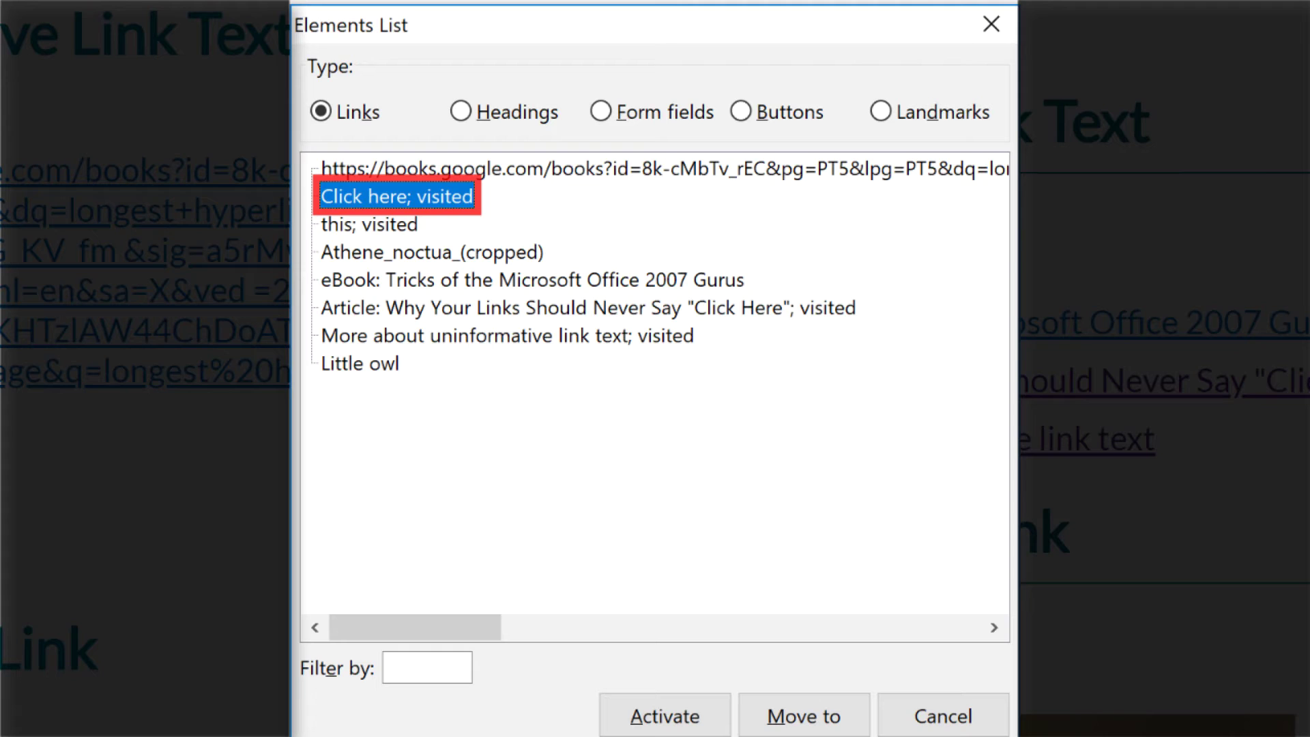
{"action": "key", "text": "Down"}
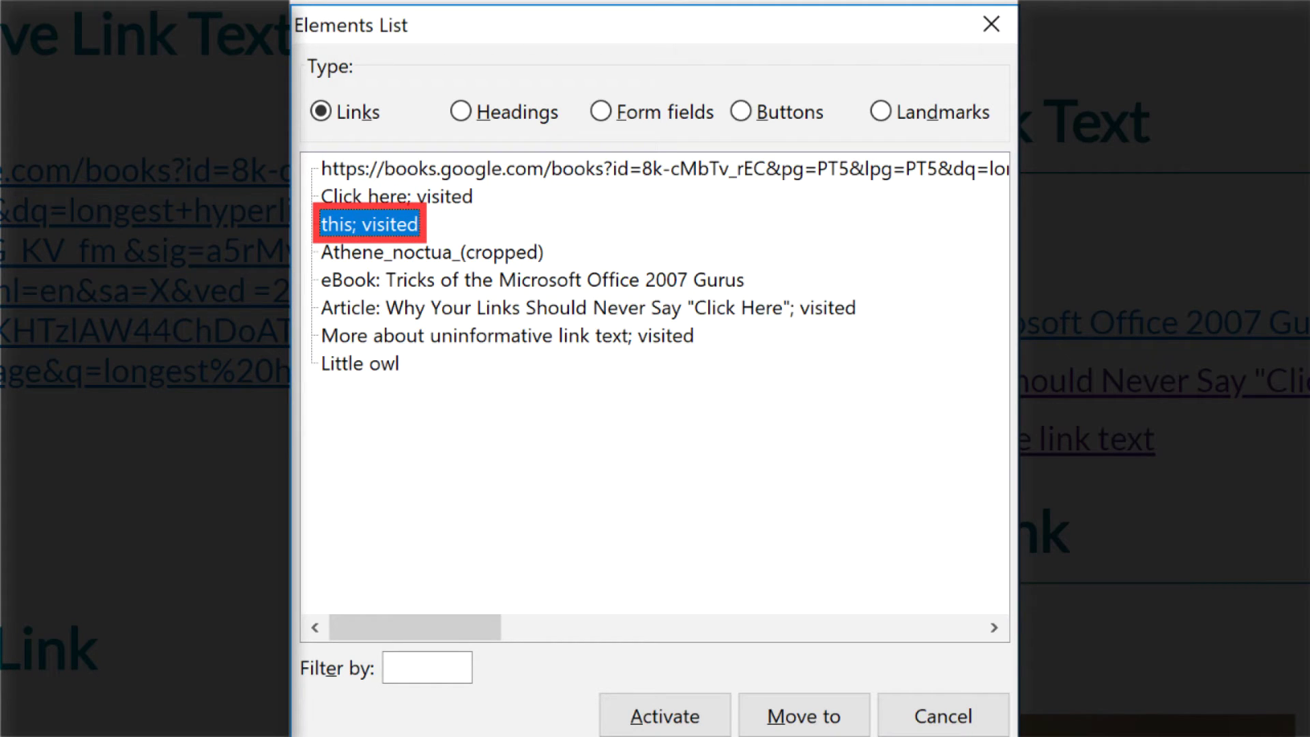
{"action": "key", "text": "Down"}
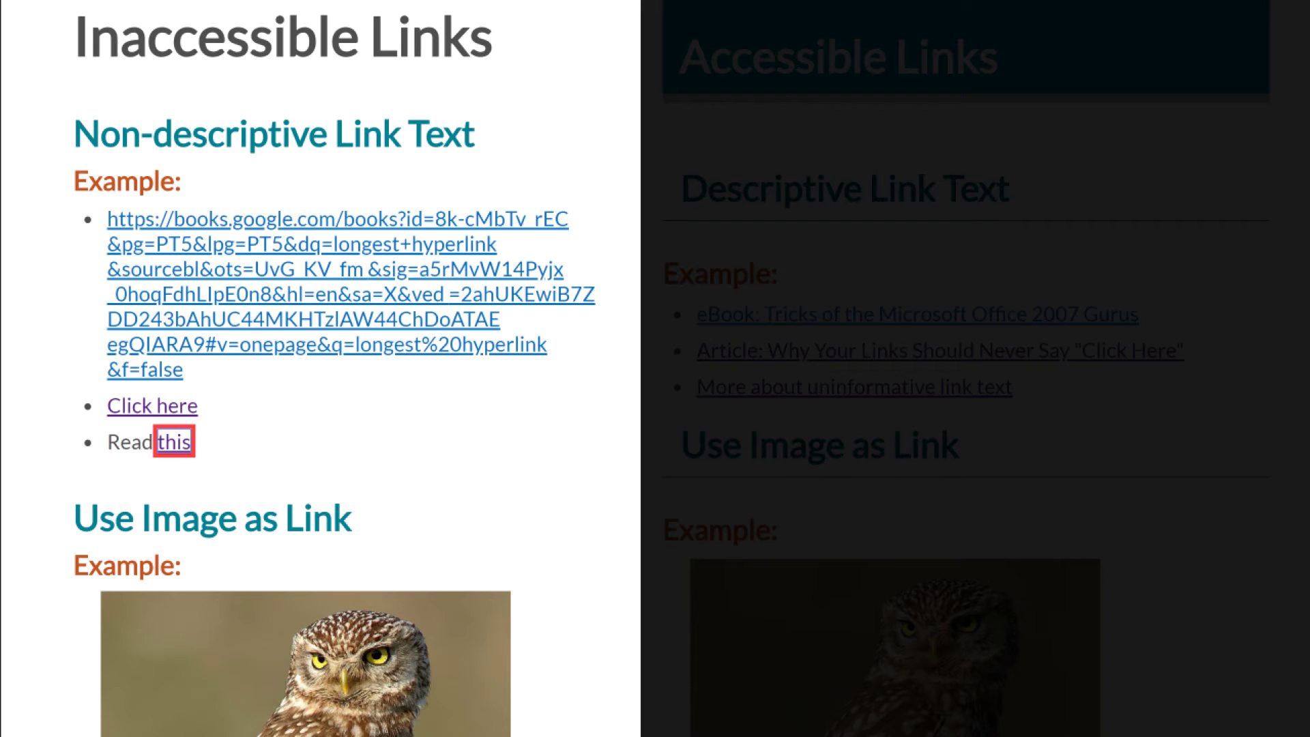
Read past the 'Use Image as Link' heading to the inaccessible owl image link.
{"action": "key", "text": "Down"}
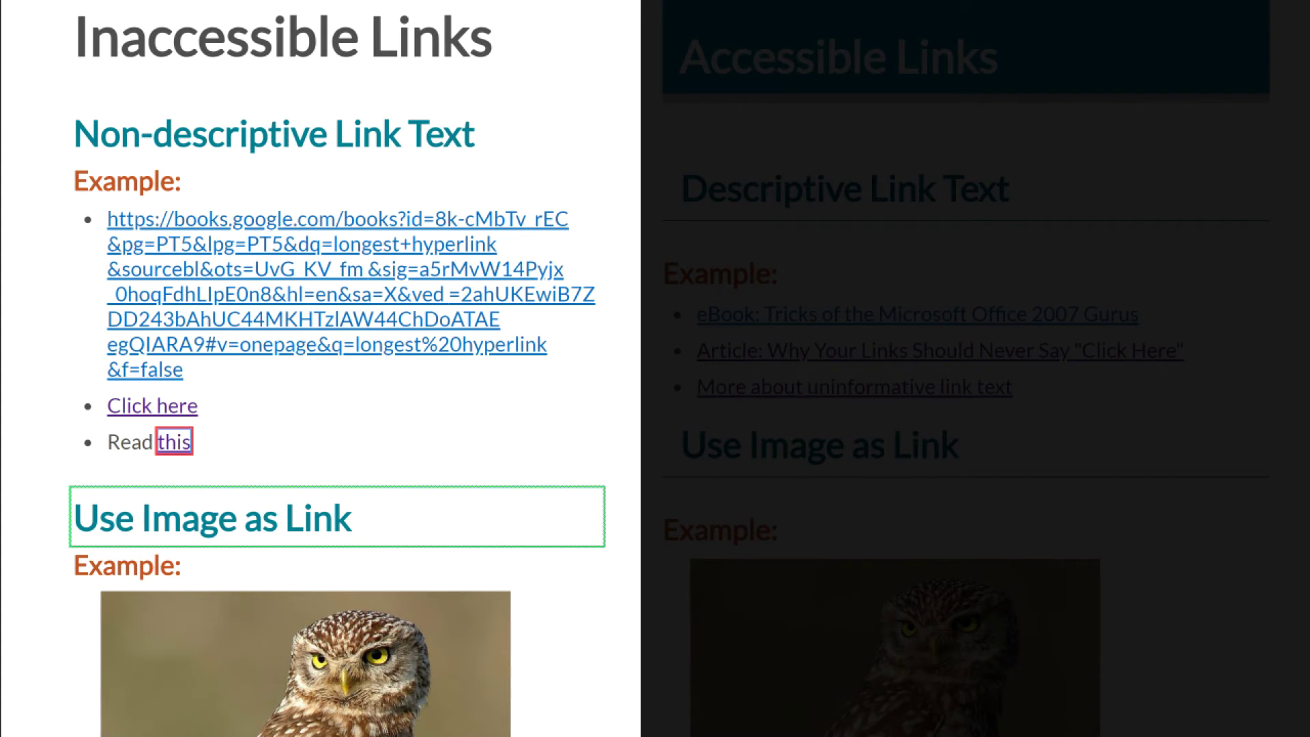
{"action": "key", "text": "Down"}
{"action": "key", "text": "Down"}
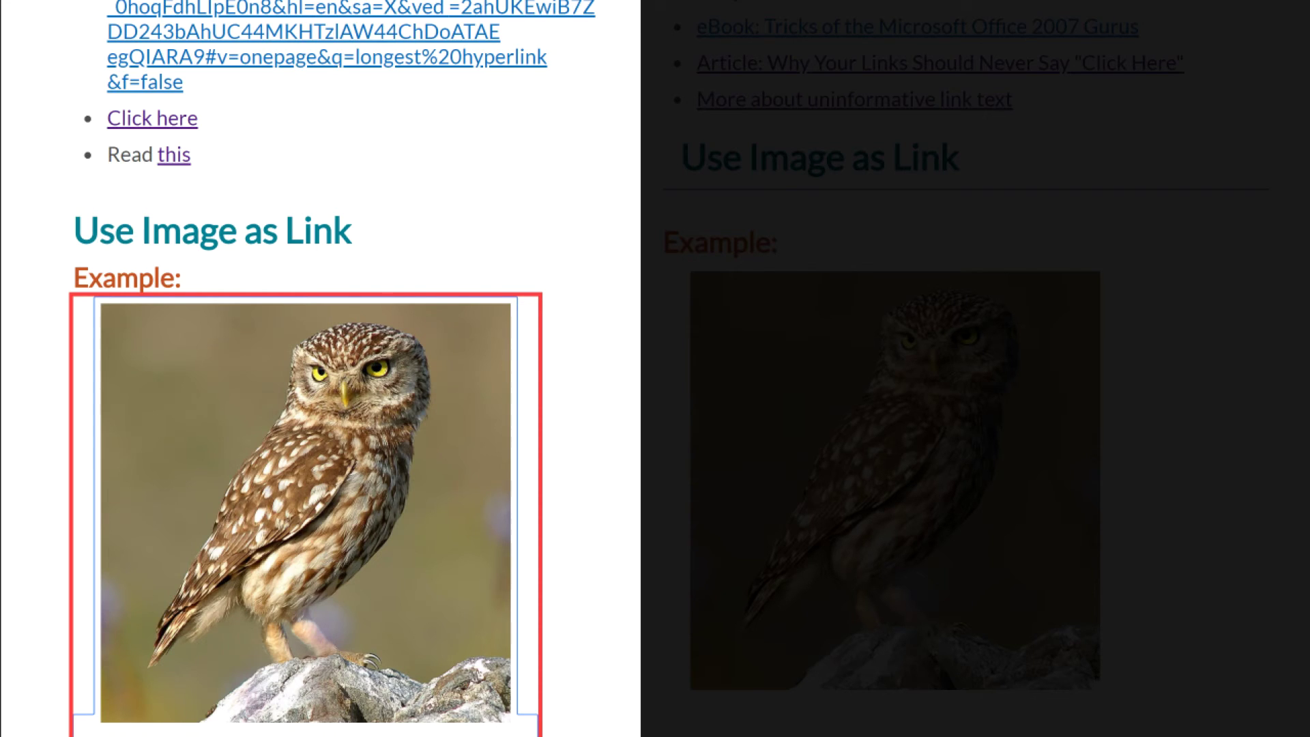
{"action": "scroll", "coordinate": [307, 410], "scroll_direction": "up", "scroll_amount": 3}
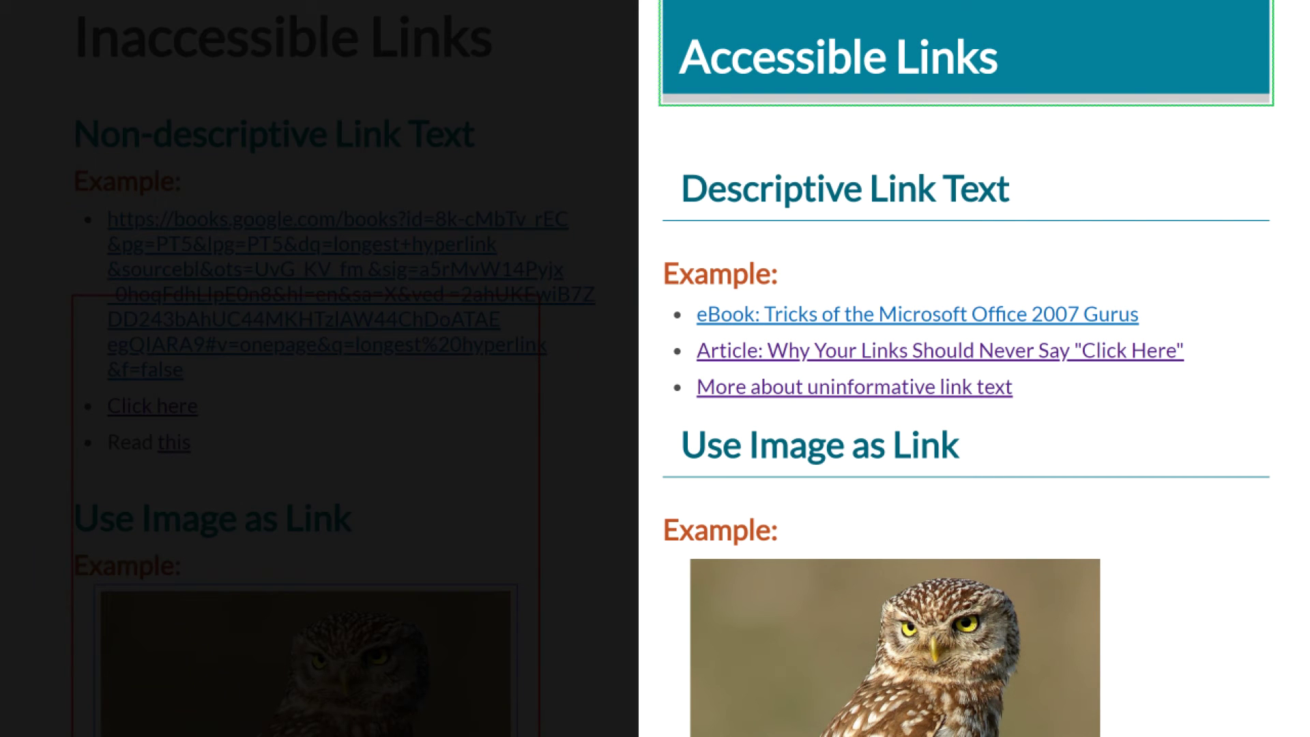
Read the Descriptive Link Text heading, its Example line, and the eBook and Article links.
{"action": "key", "text": "Down"}
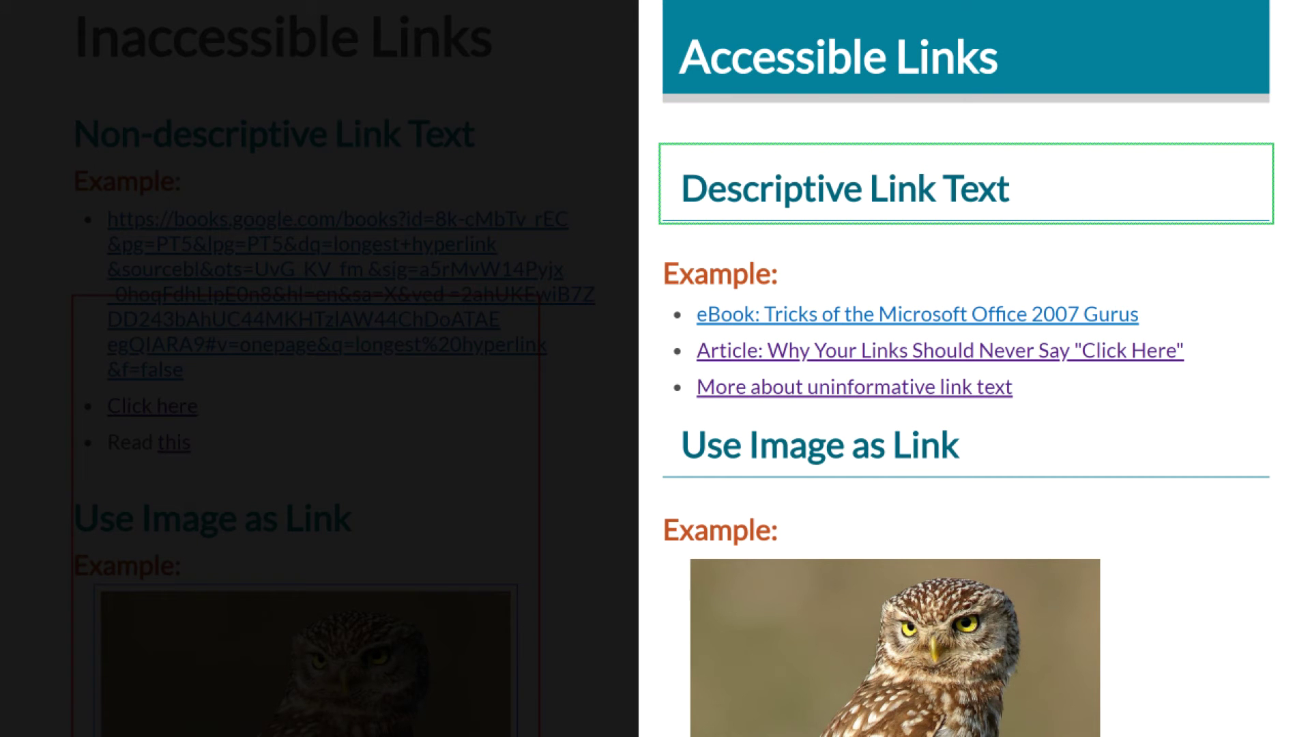
{"action": "key", "text": "Down"}
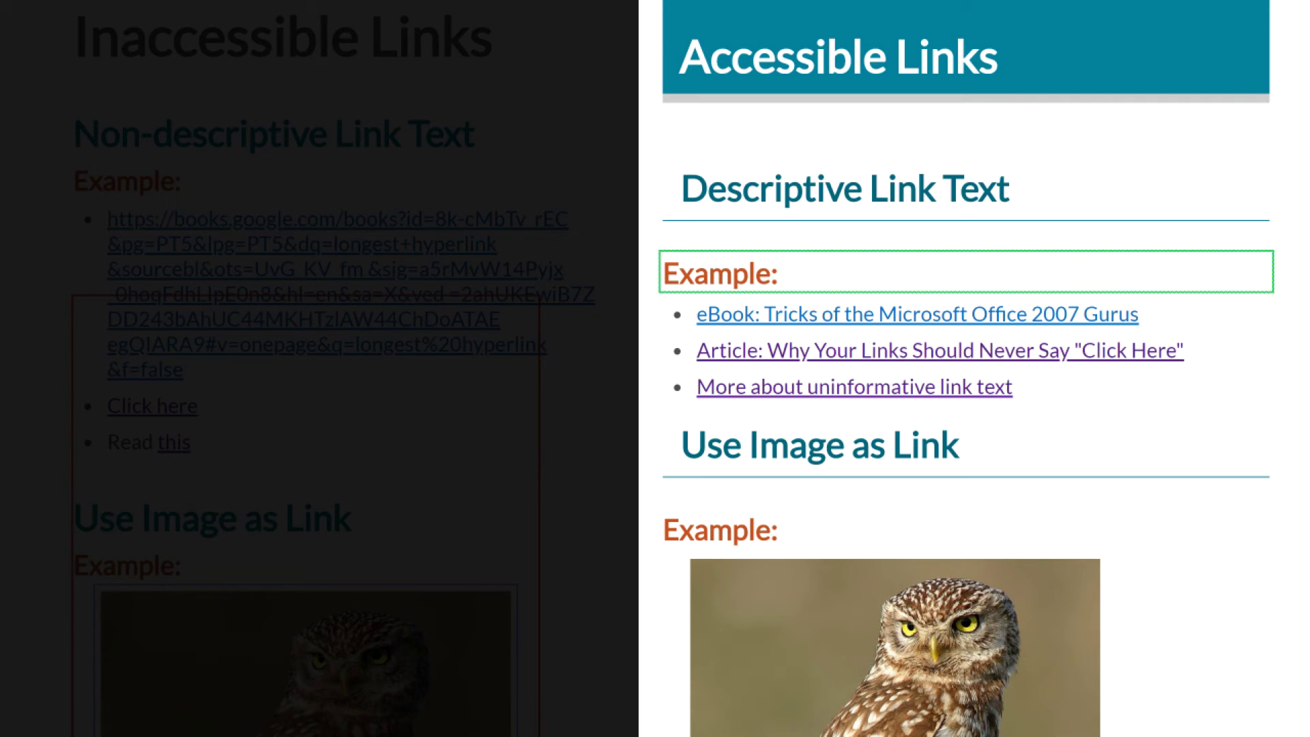
{"action": "key", "text": "Down"}
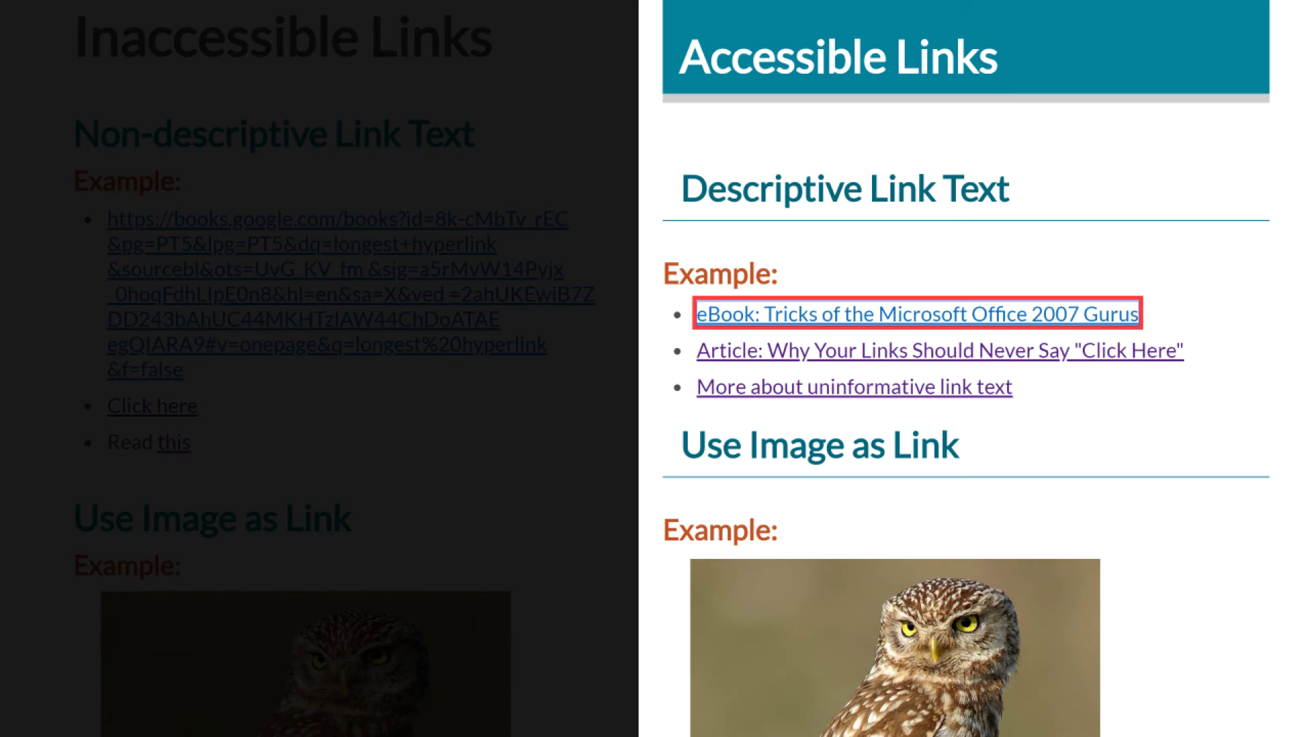
{"action": "key", "text": "Down"}
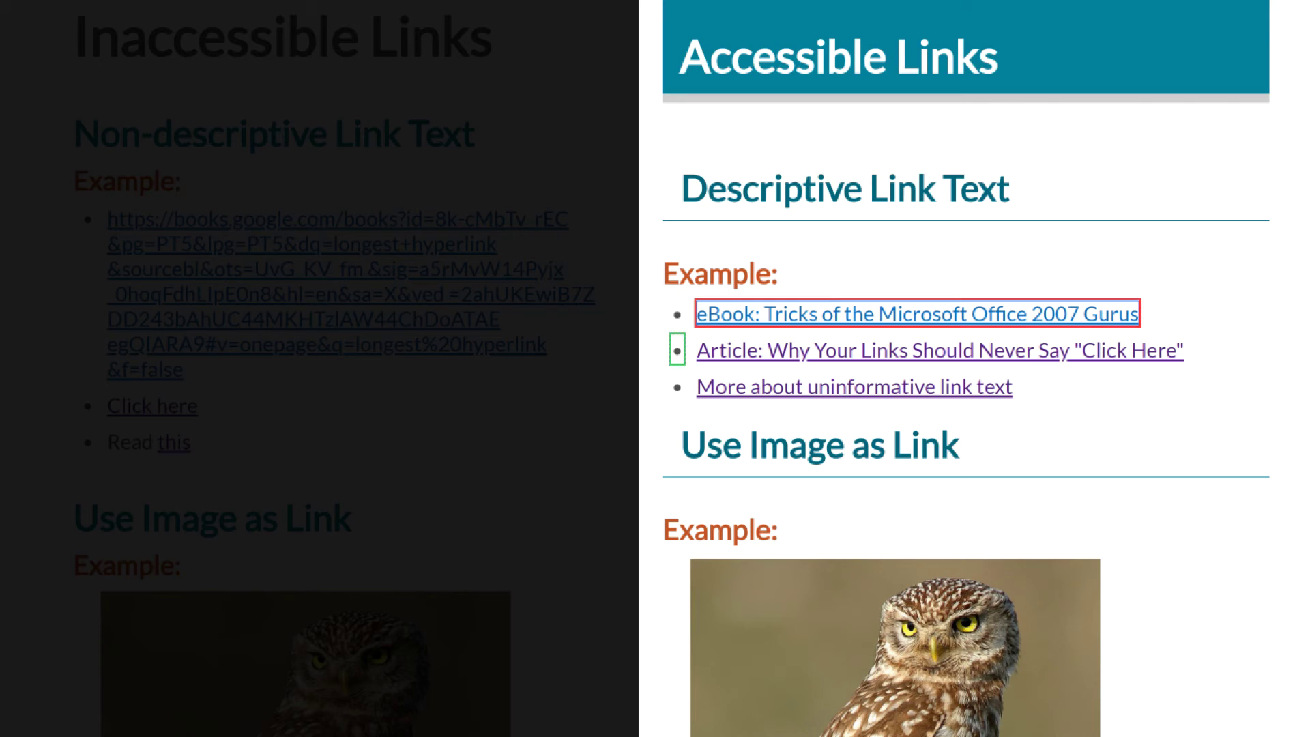
{"action": "key", "text": "Down"}
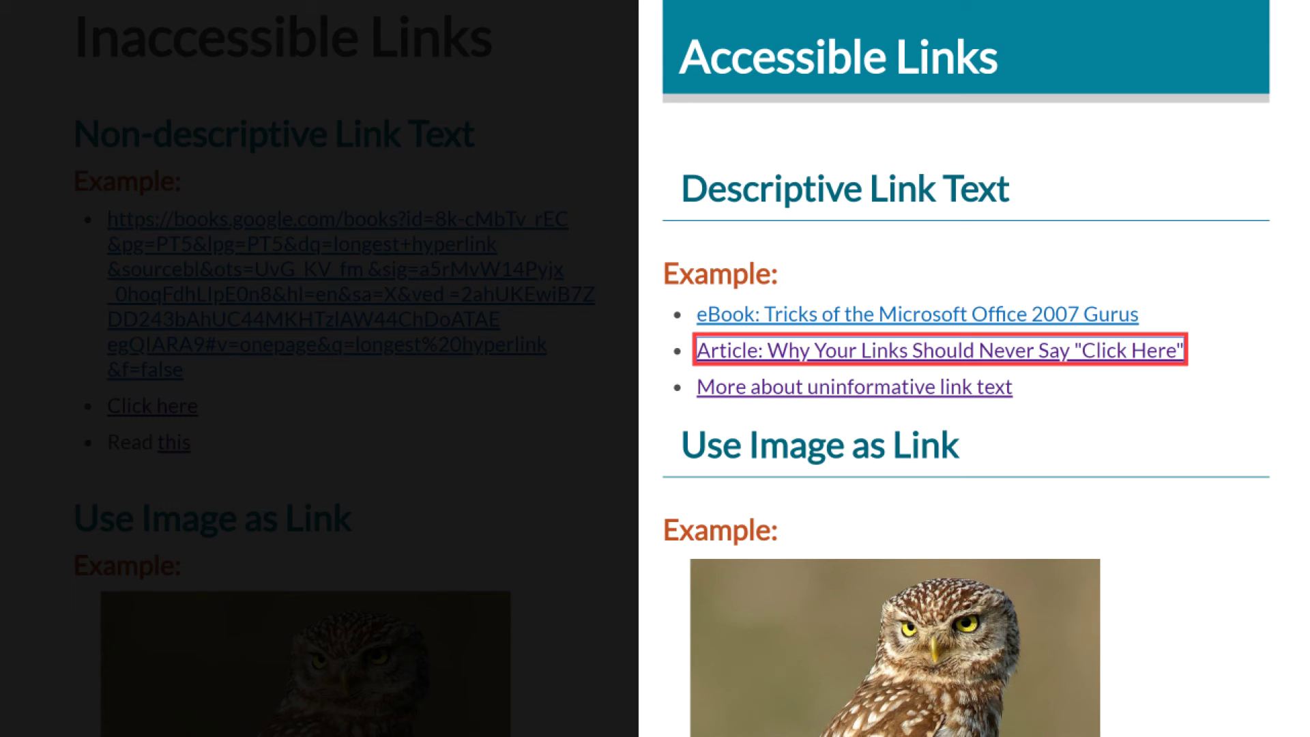
{"action": "key", "text": "Down"}
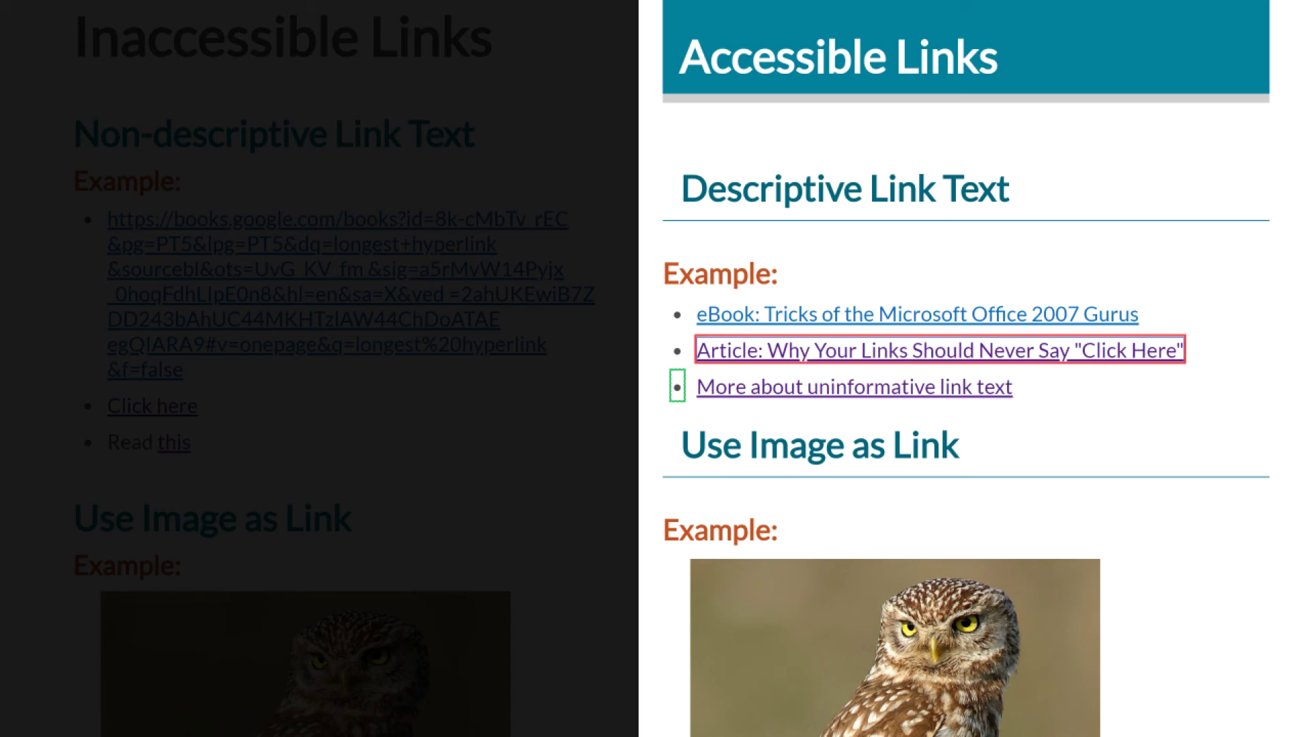
Read the 'More about uninformative link text' link twice.
{"action": "key", "text": "Tab"}
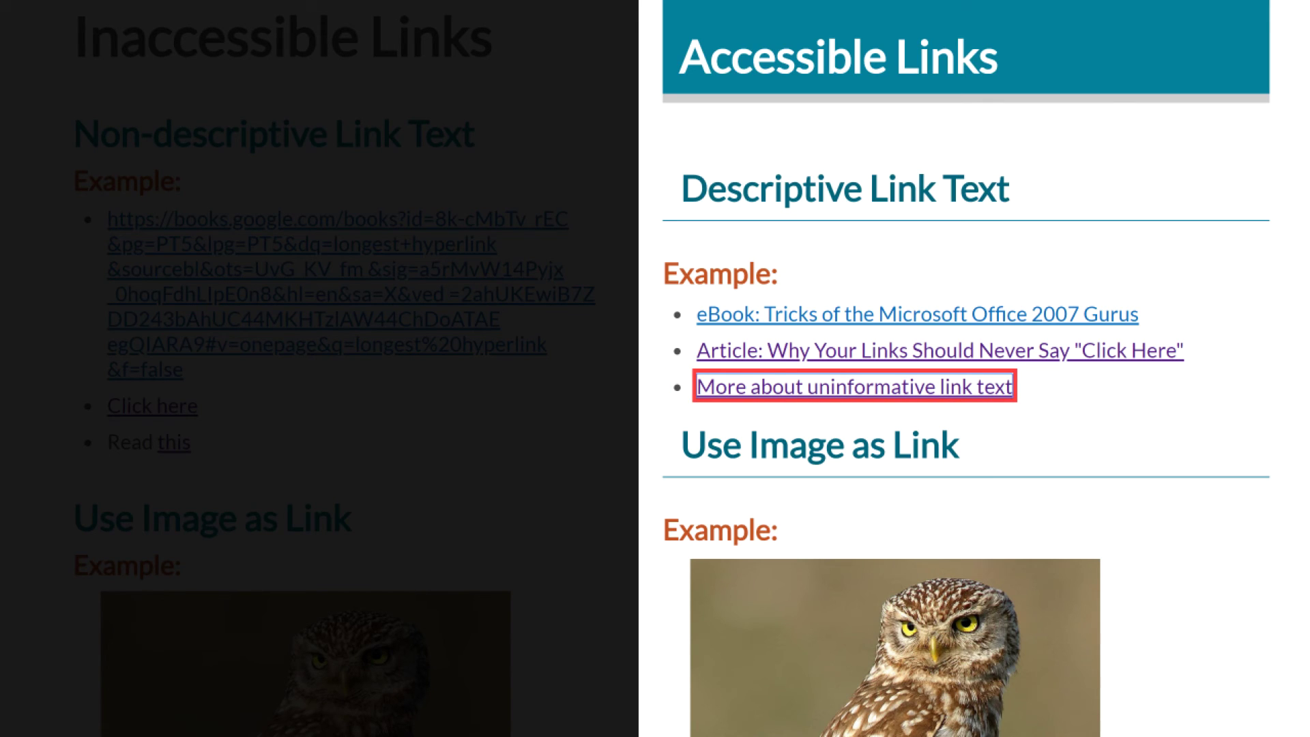
{"action": "key", "text": "Tab"}
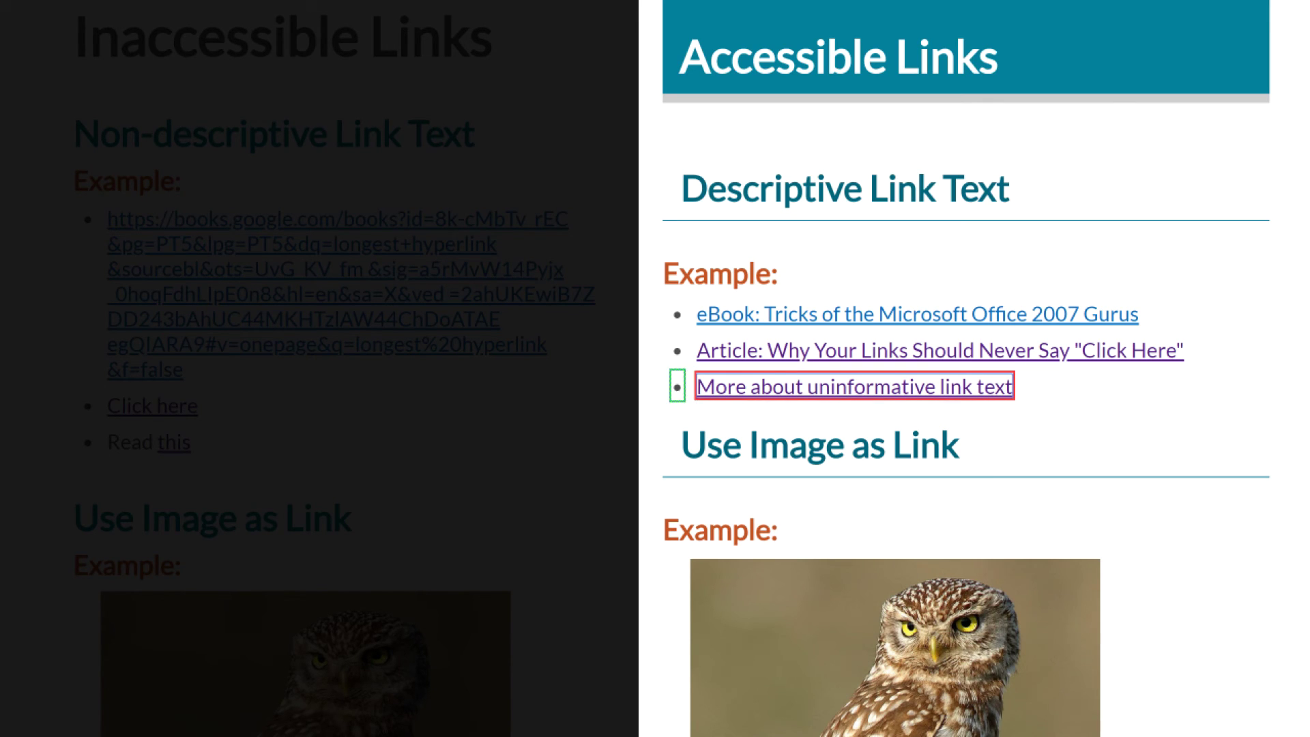
{"action": "key", "text": "Tab"}
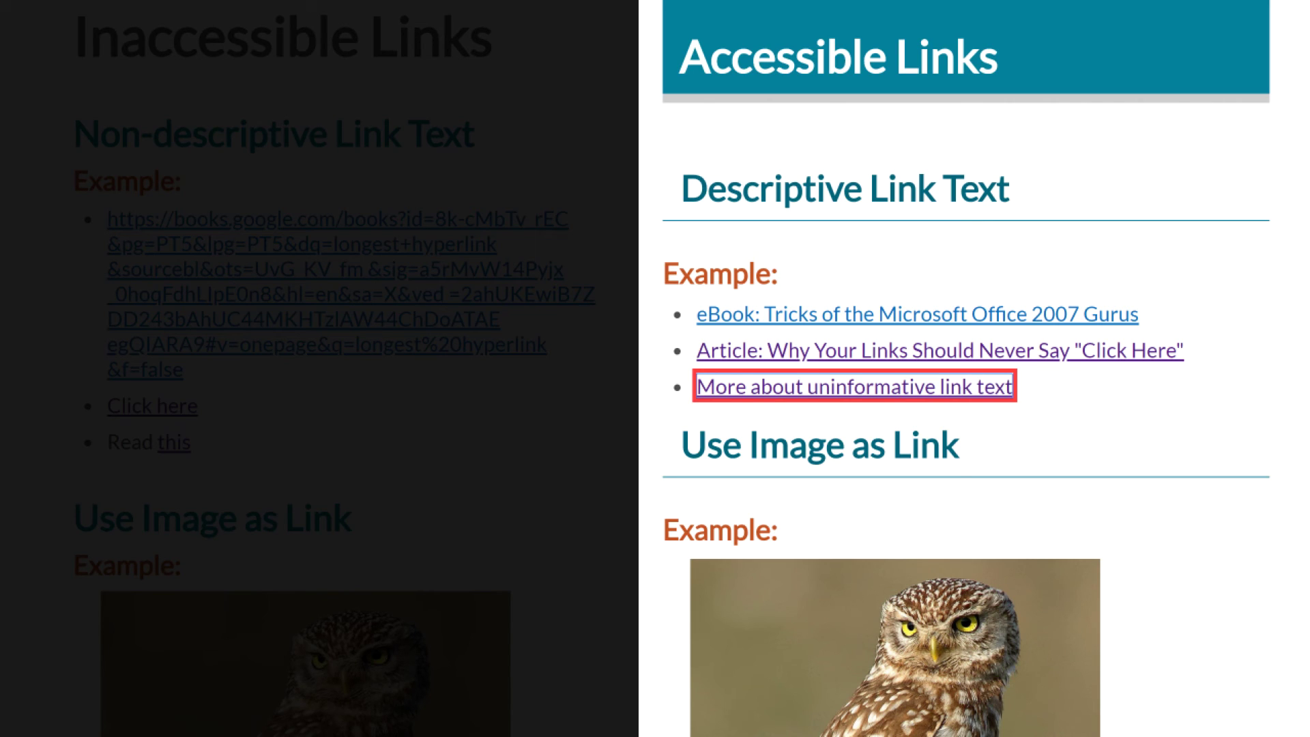
Read the accessible 'Use Image as Link' heading, its Example line and the owl image link.
{"action": "key", "text": "Down"}
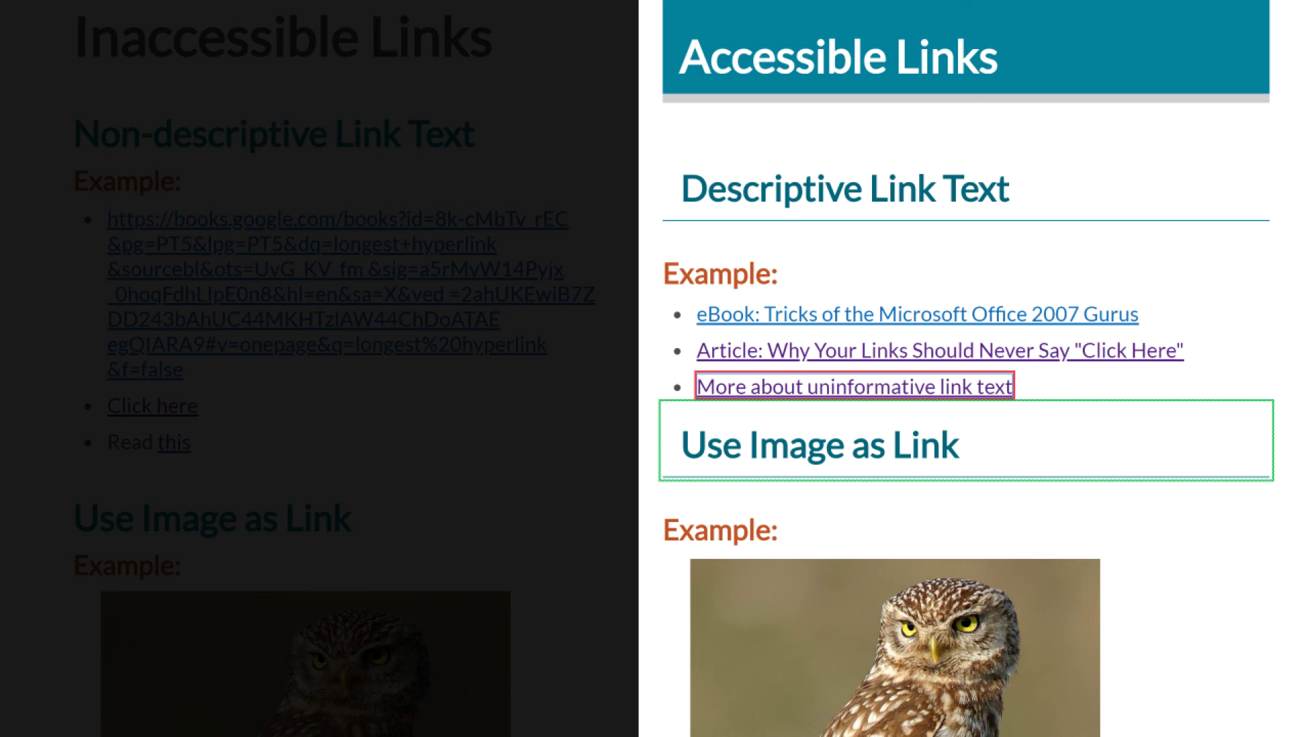
{"action": "key", "text": "Down"}
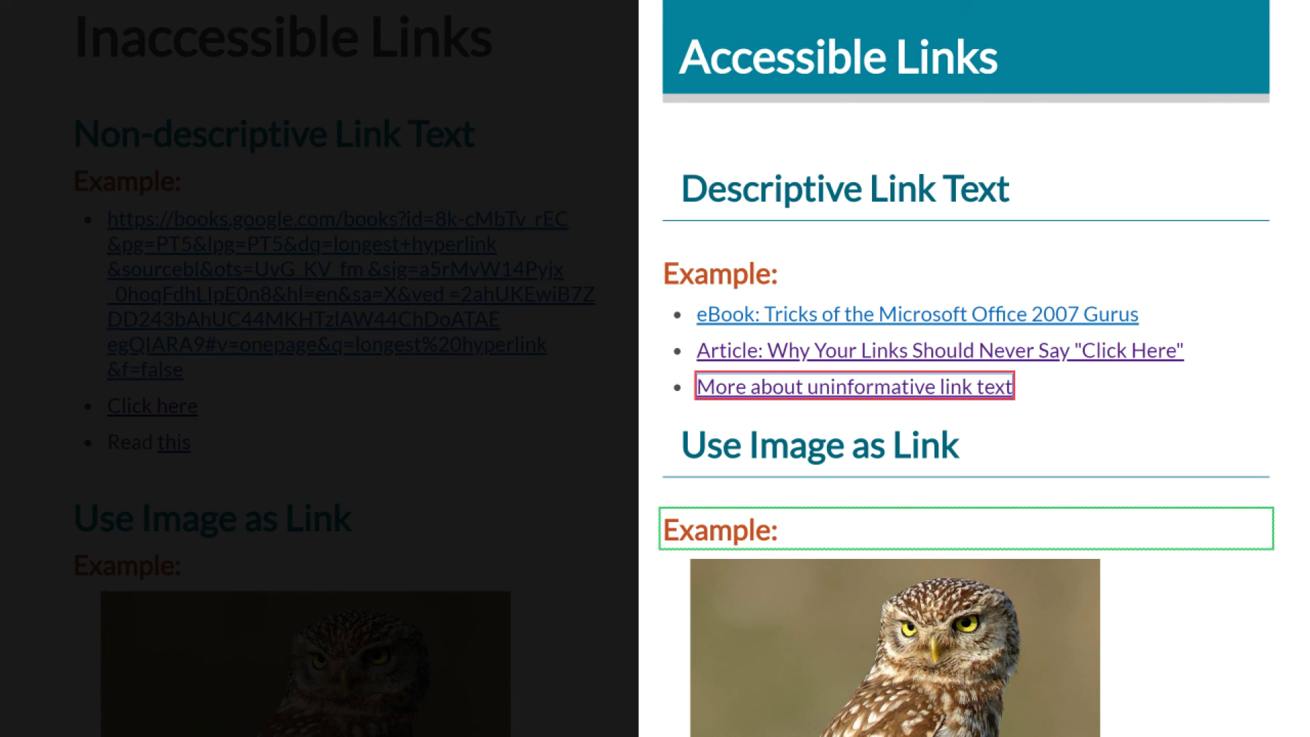
{"action": "key", "text": "Down"}
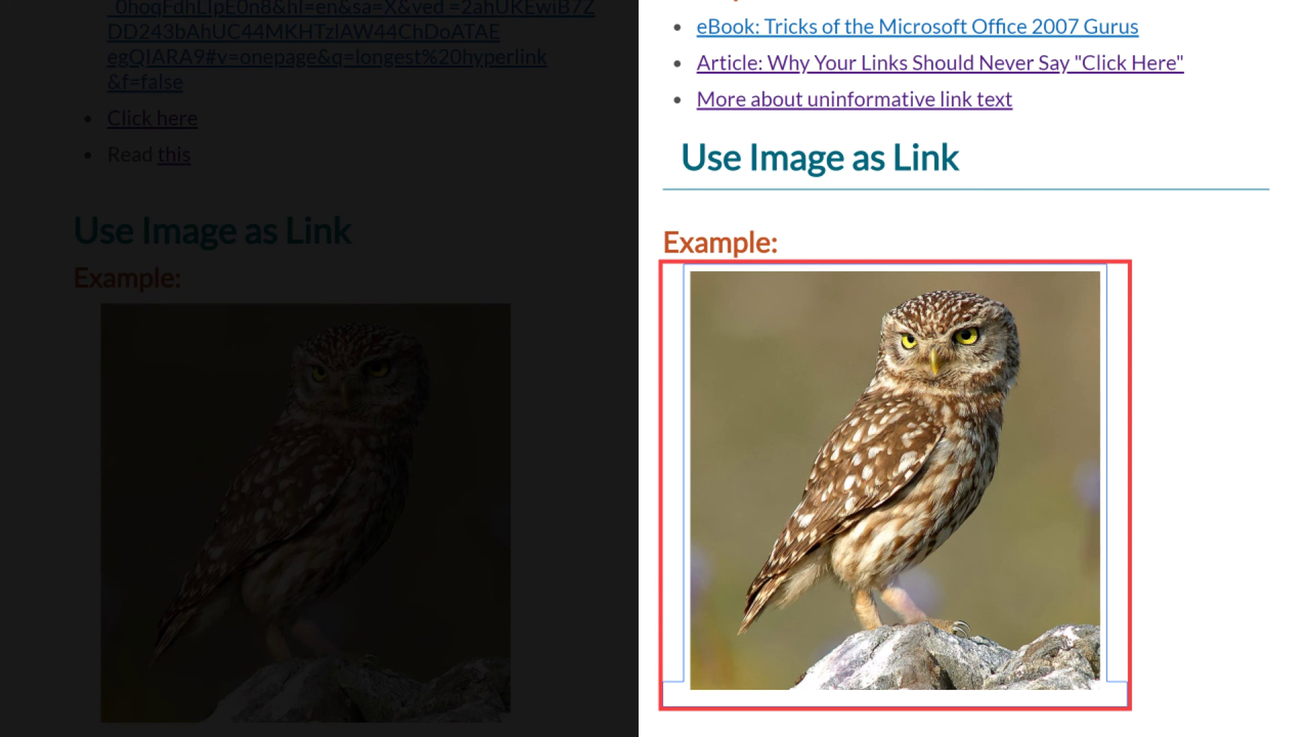